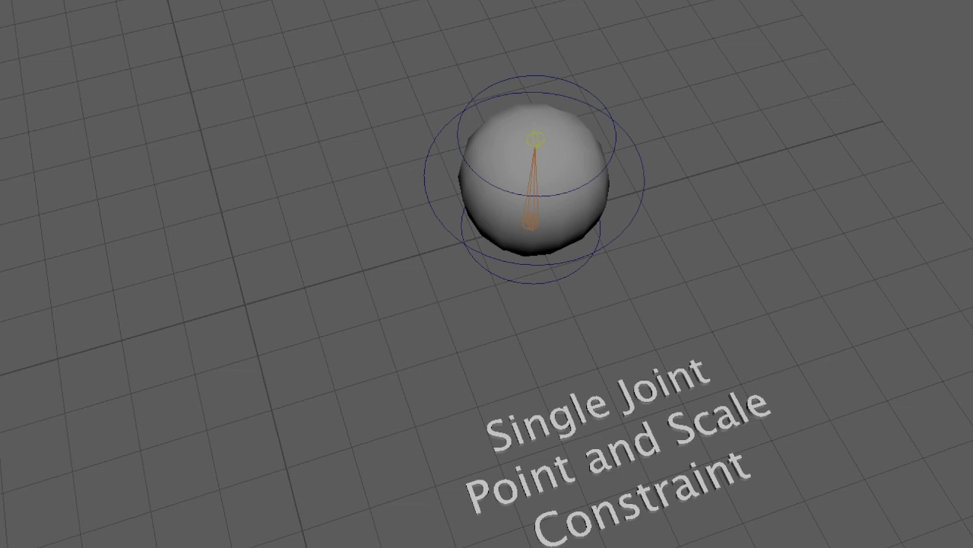
Test the sphere rig's top control circle by moving it vertically, and undo the move.
click(534, 190)
alt+drag(534, 228, 537, 145)
click(606, 177)
key(w)
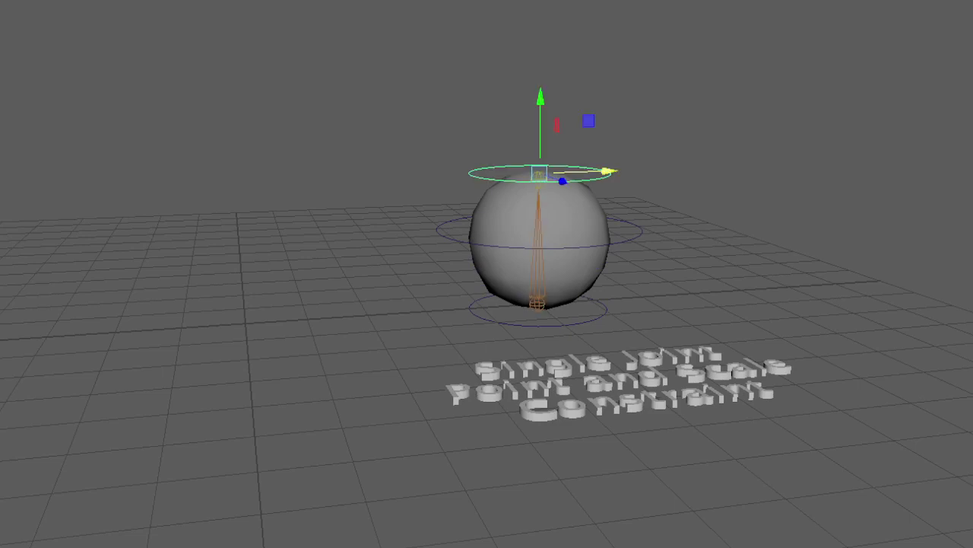
mouse_move(541, 97)
mouse_down()
mouse_move(541, 139)
mouse_move(540, 102)
mouse_up()
key(ctrl+z)
key(q)
Test the middle control circle by scaling it uniformly, undo the scaling and clear the selection.
click(632, 239)
key(r)
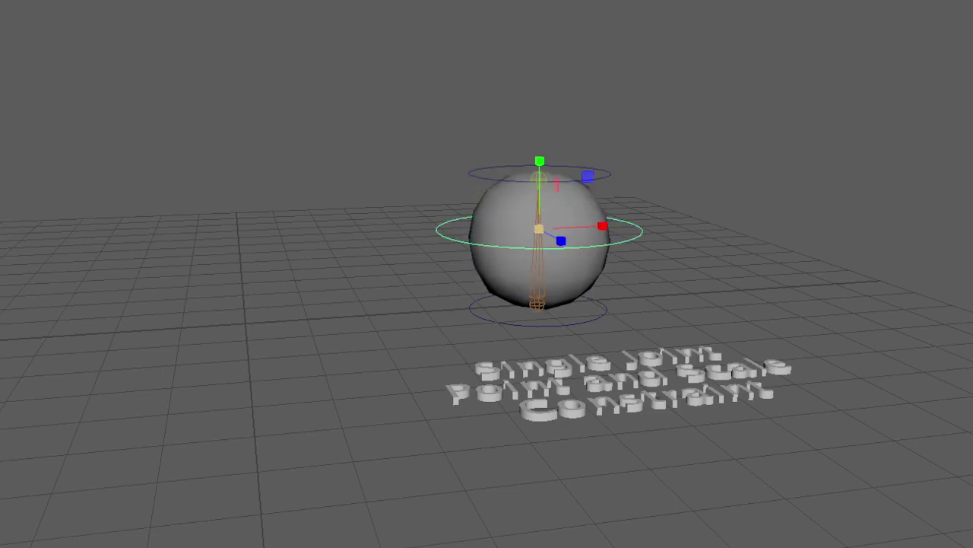
mouse_move(540, 229)
mouse_down()
mouse_move(574, 229)
mouse_move(525, 228)
mouse_move(546, 229)
mouse_up()
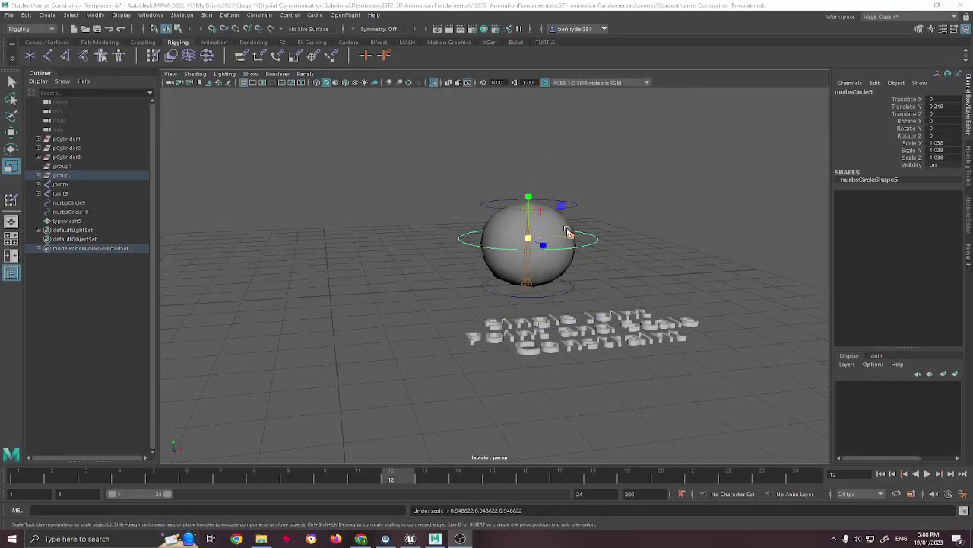
click(671, 213)
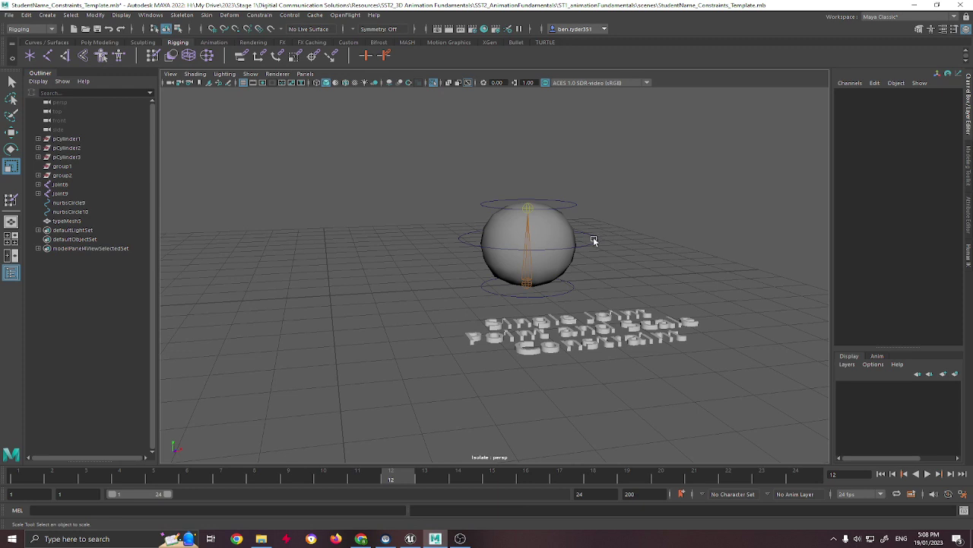
Delete the constraints from the root joint inside the sphere.
click(527, 242)
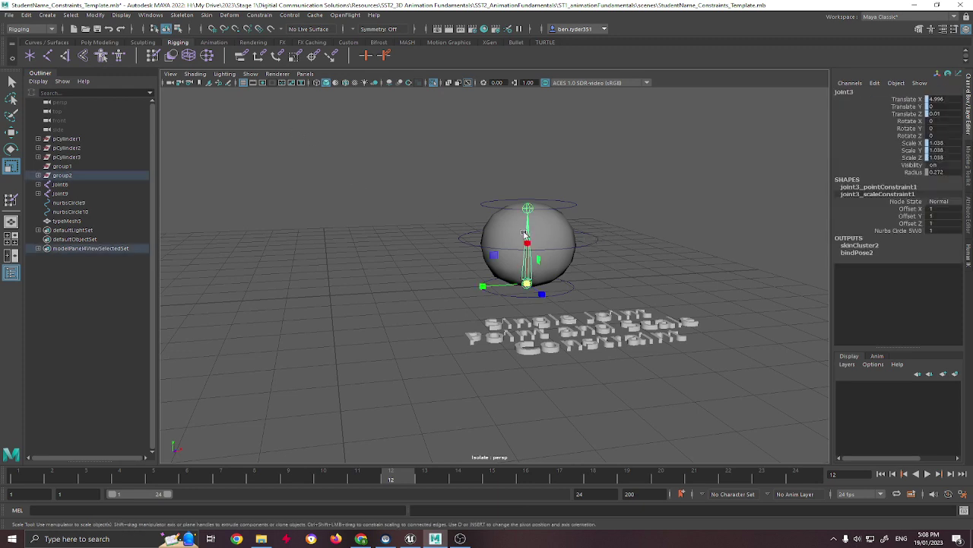
click(26, 14)
mouse_move(65, 123)
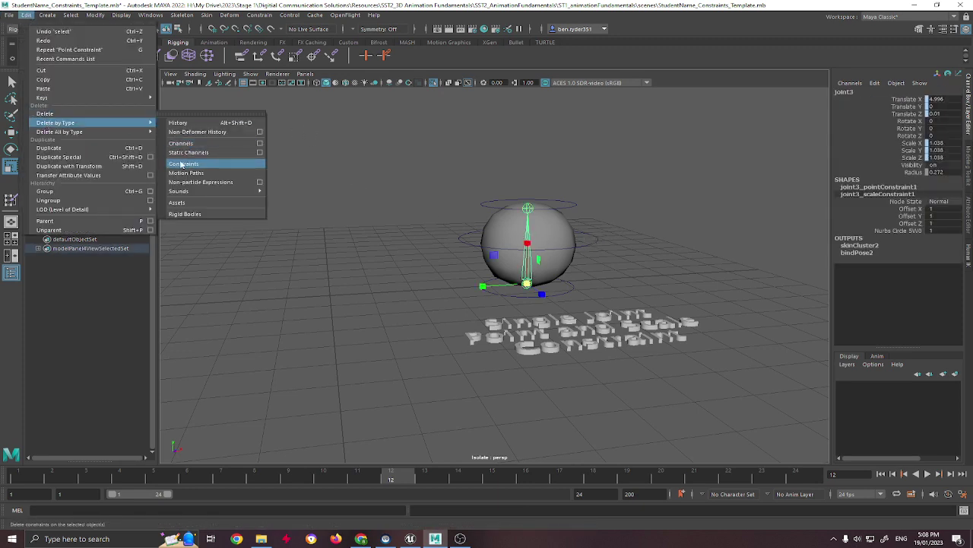
click(181, 164)
Try moving the top control circle upward to check which constraint is left on the rig, and undo it.
key(q)
click(575, 213)
click(564, 209)
key(w)
drag(534, 178, 535, 151)
key(ctrl+z)
key(q)
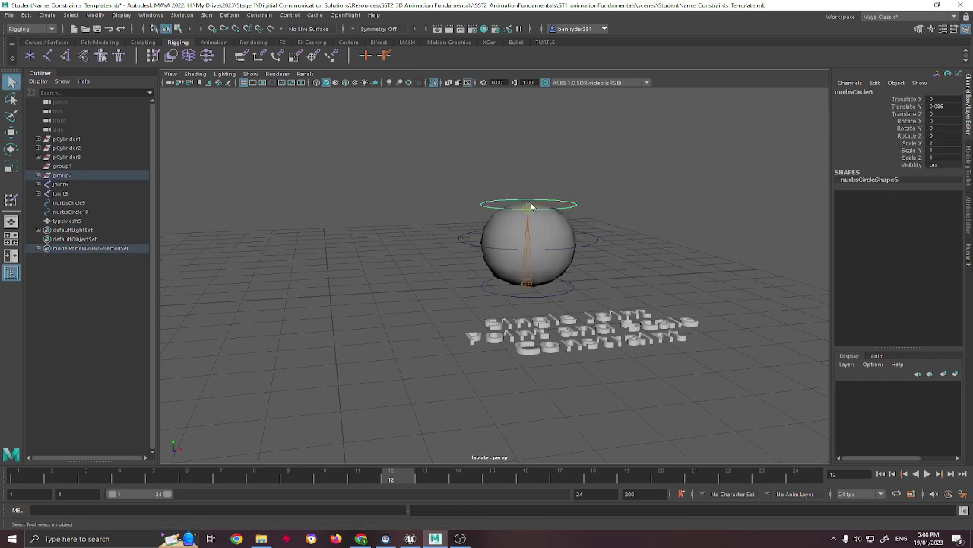
Delete the constraints from the tip joint at the top of the sphere.
click(528, 206)
click(26, 14)
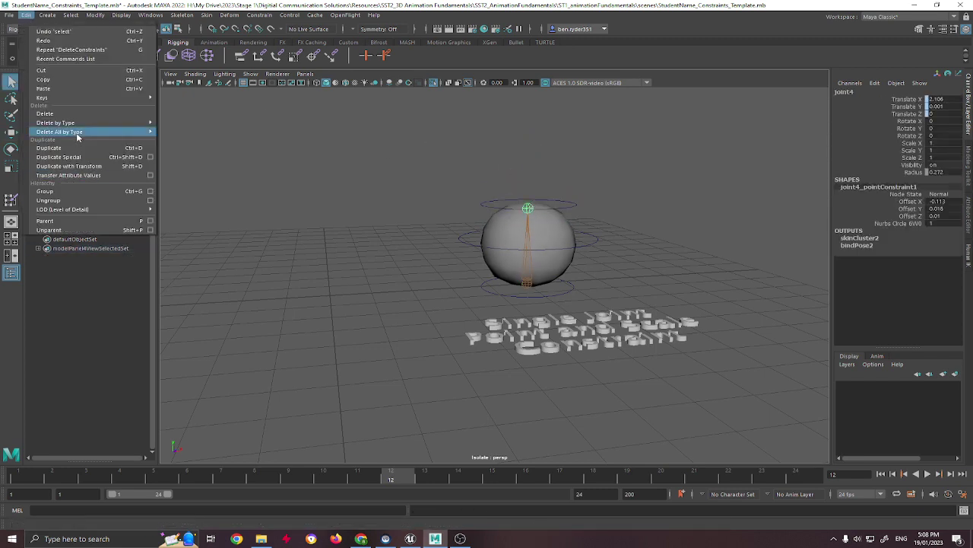
mouse_move(79, 123)
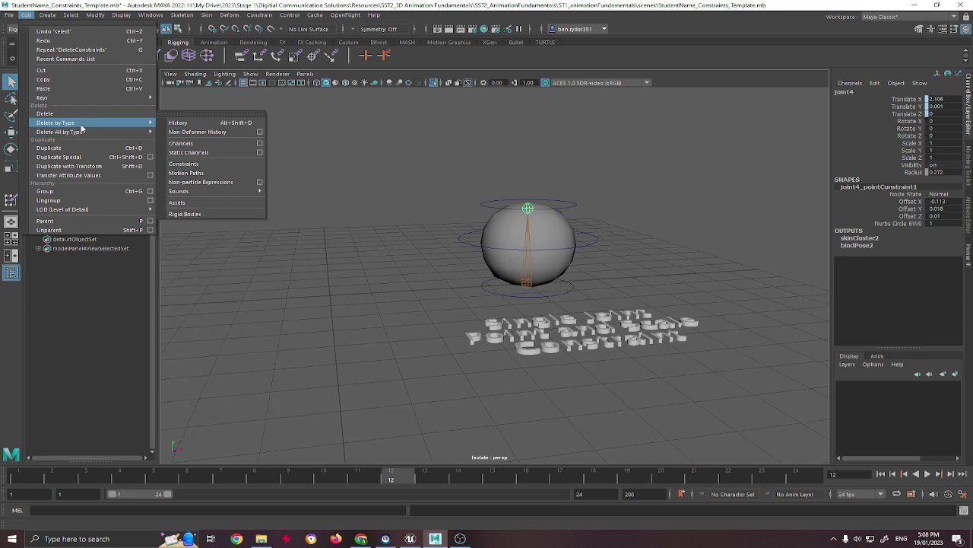
click(202, 167)
Check that the top control circle is detached from the tip joint by moving it vertically, and undo the move.
click(600, 188)
click(540, 206)
click(559, 195)
click(553, 201)
key(w)
drag(530, 173, 530, 185)
key(ctrl+z)
key(q)
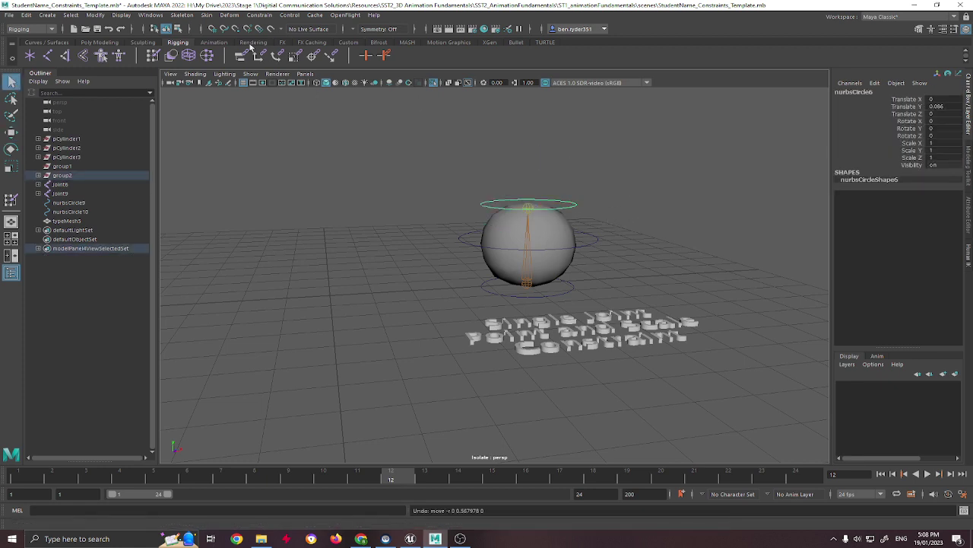
Freeze the transformations of the top, middle and bottom control circles, and clear the selection.
click(99, 42)
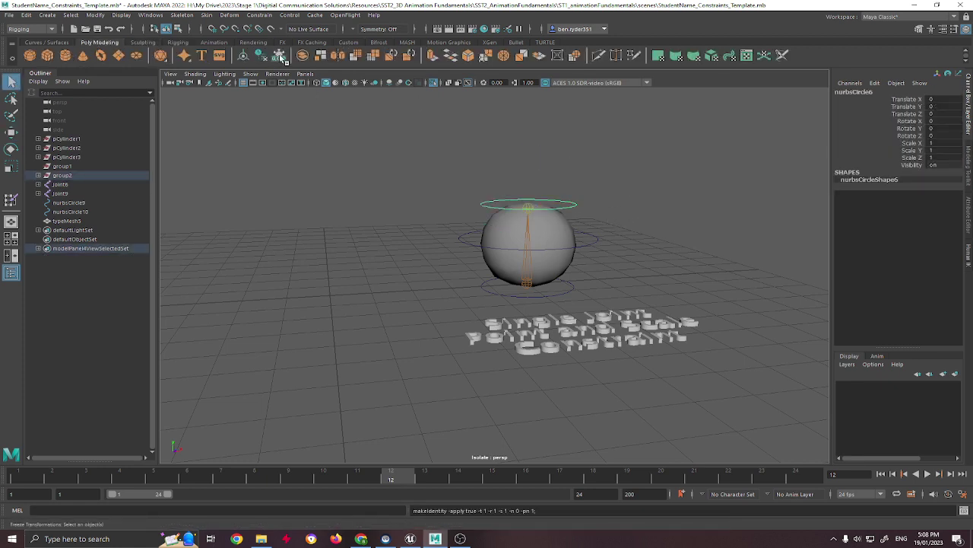
click(463, 235)
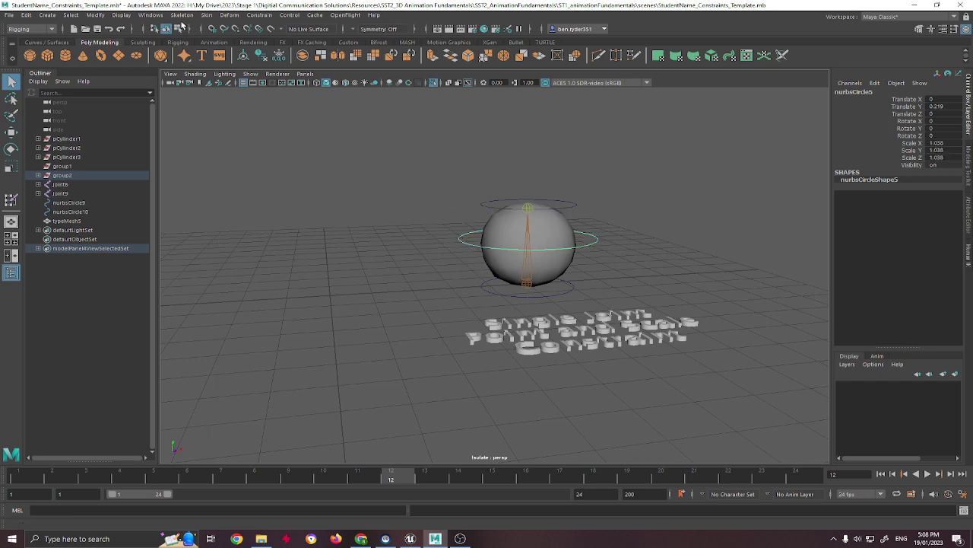
click(279, 55)
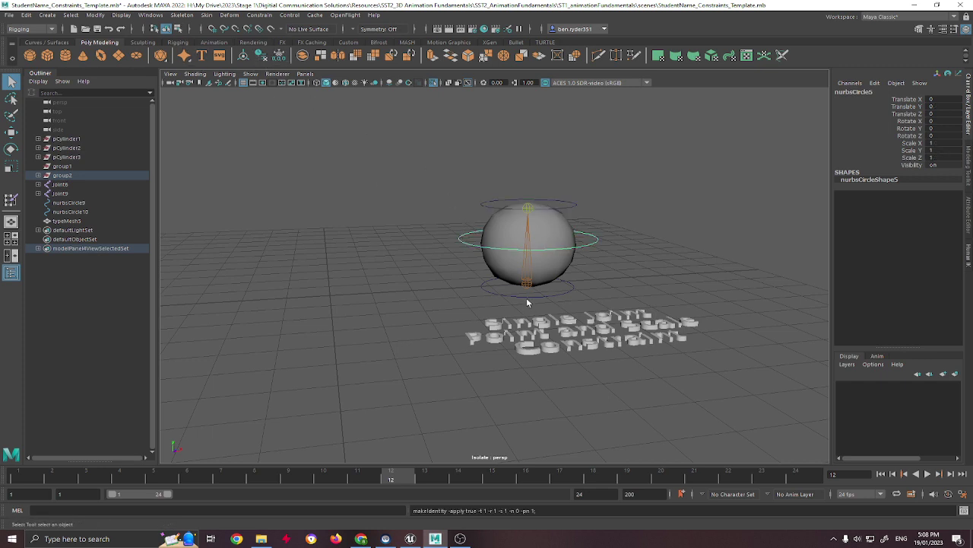
click(512, 296)
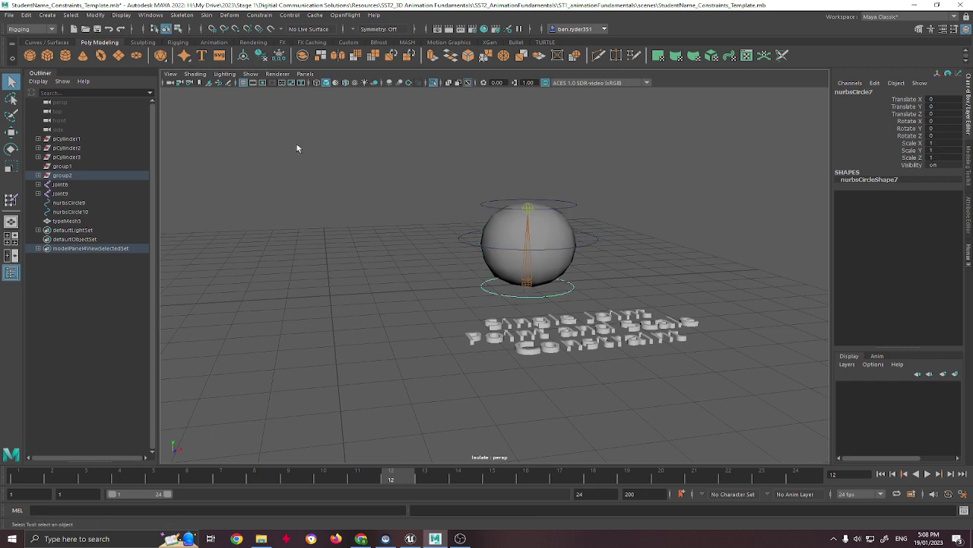
click(279, 55)
click(643, 174)
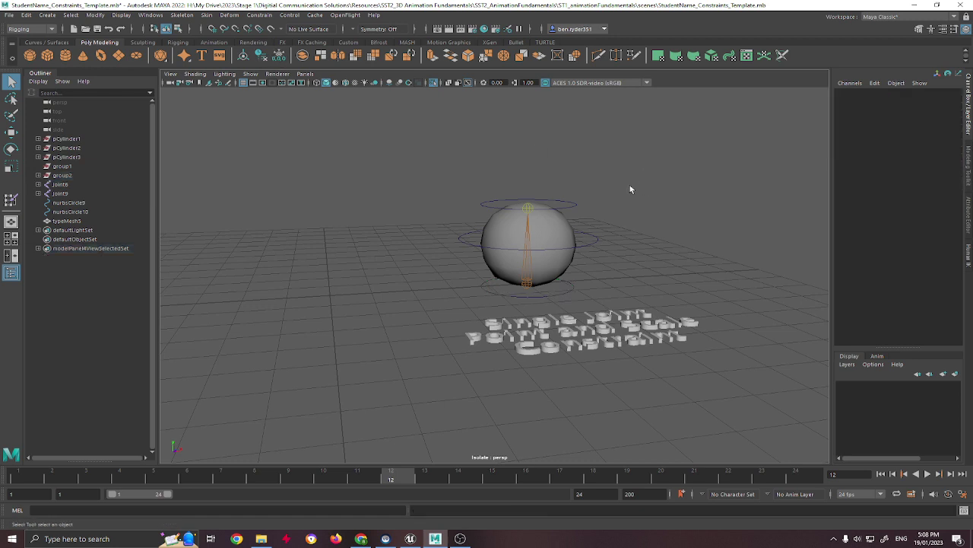
Point-constrain the tip joint to the top control circle on all axes with Maintain offset on and a weight of 1.
click(574, 200)
shift+click(526, 207)
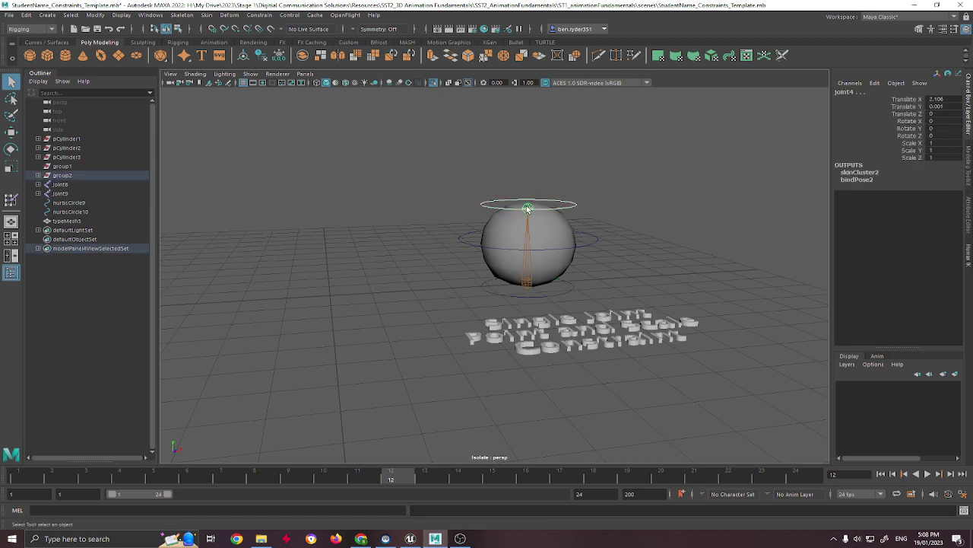
click(258, 15)
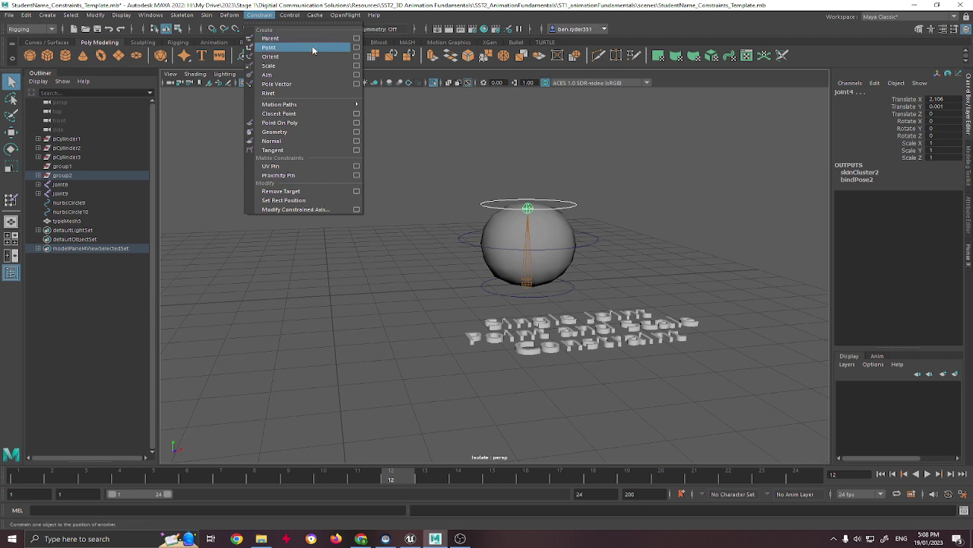
click(357, 48)
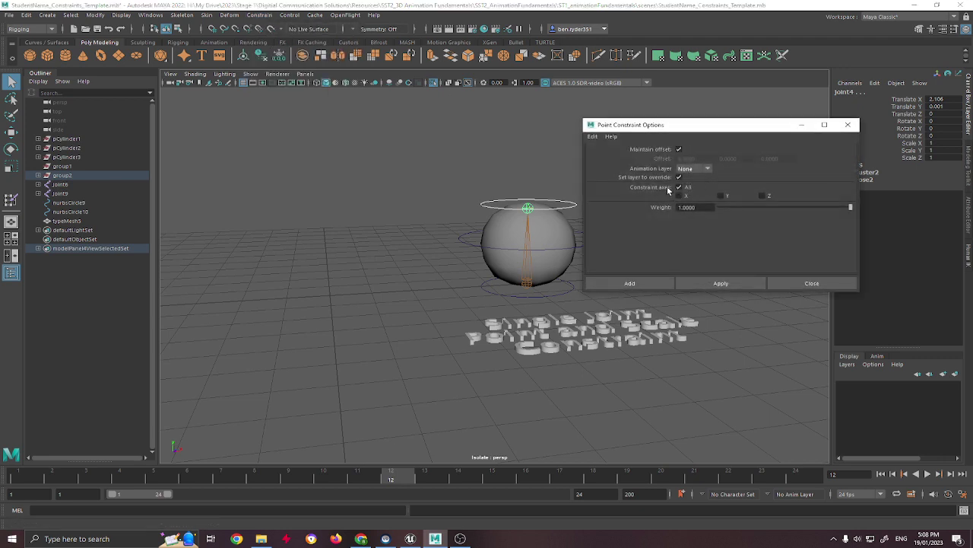
click(706, 280)
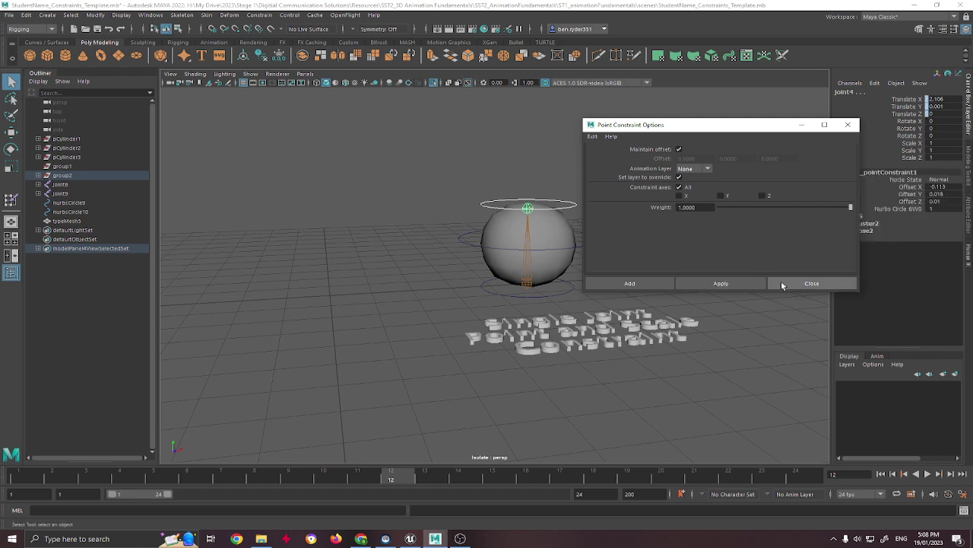
click(783, 286)
Test the point constraint by lowering the top control circle, and undo the move.
key(w)
drag(528, 168, 529, 188)
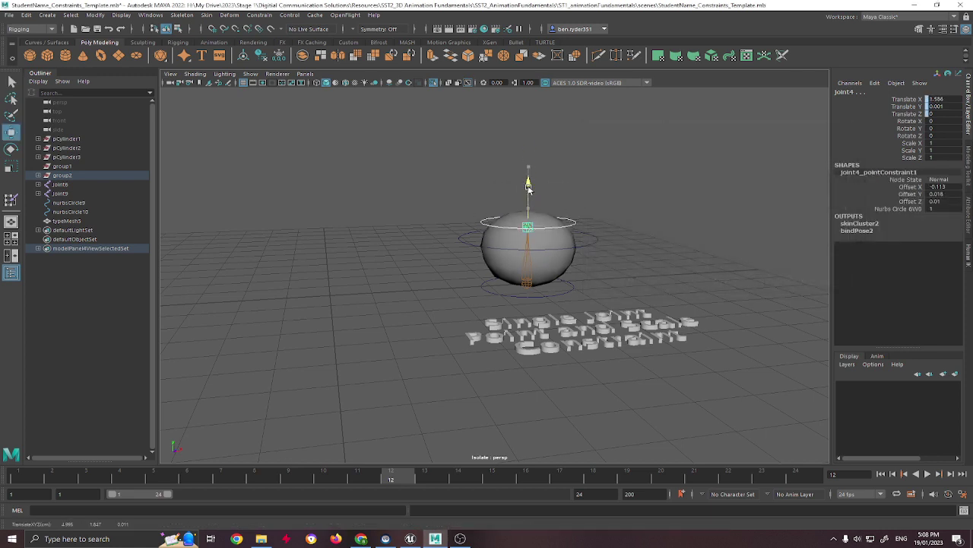
key(q)
Try scaling the middle control circle, and scale-constrain the root joint to it on X and Y only with Maintain offset on.
click(527, 243)
key(r)
drag(527, 243, 637, 243)
key(q)
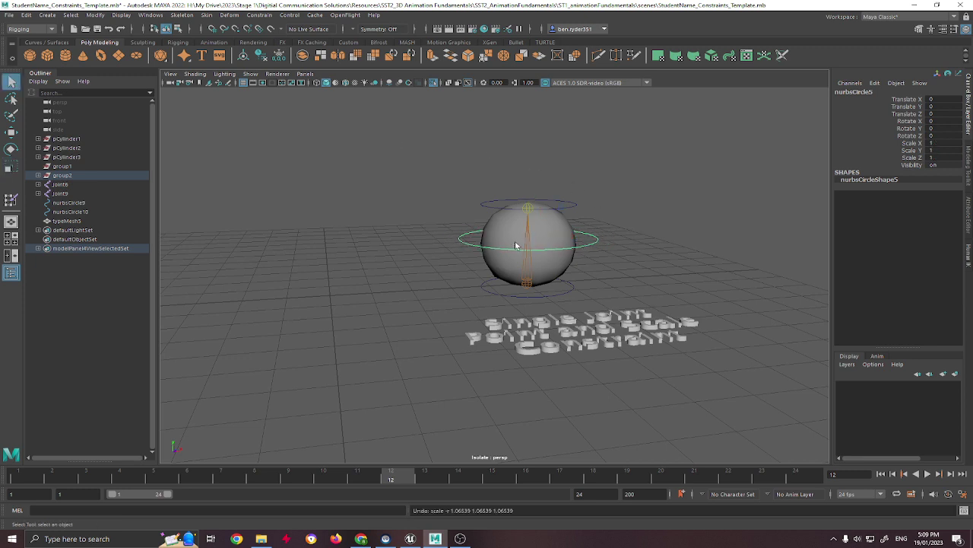
click(529, 246)
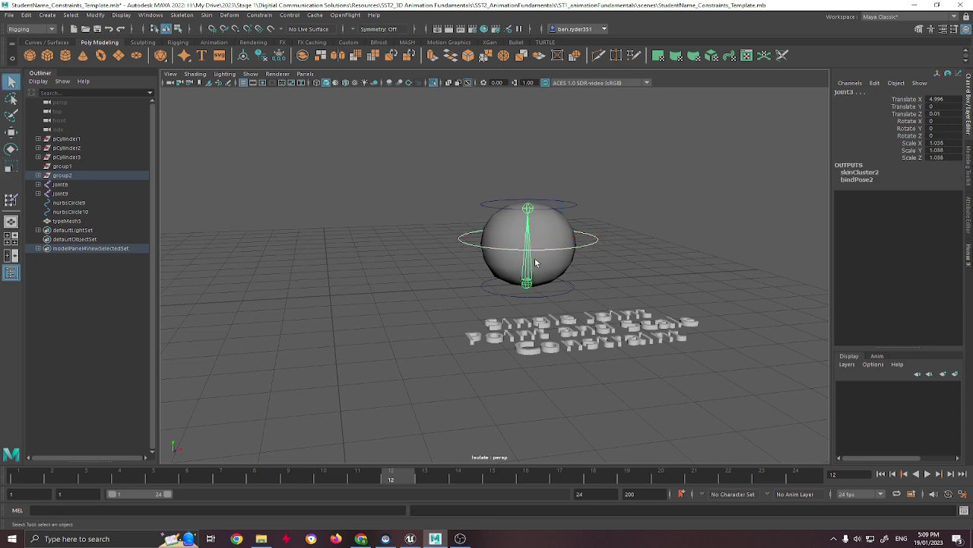
click(260, 16)
click(355, 67)
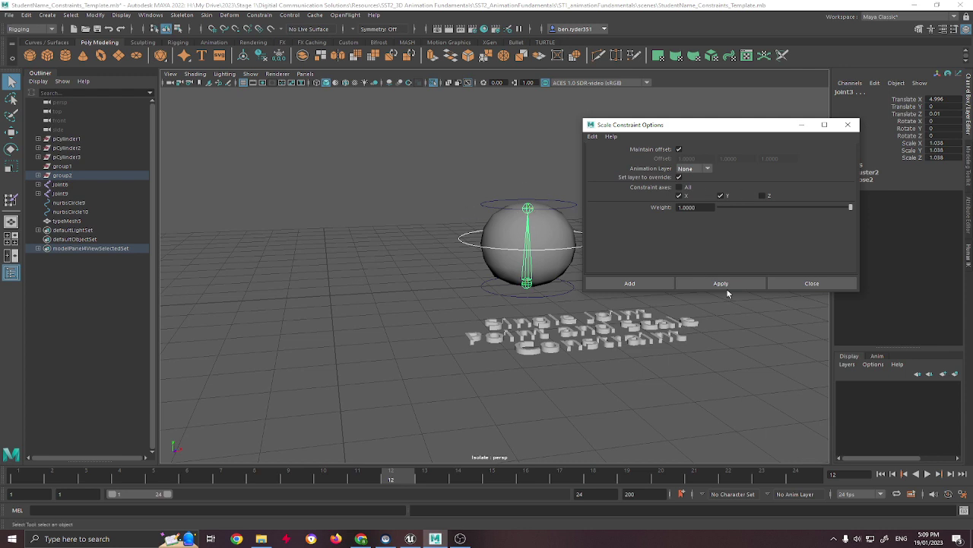
click(751, 282)
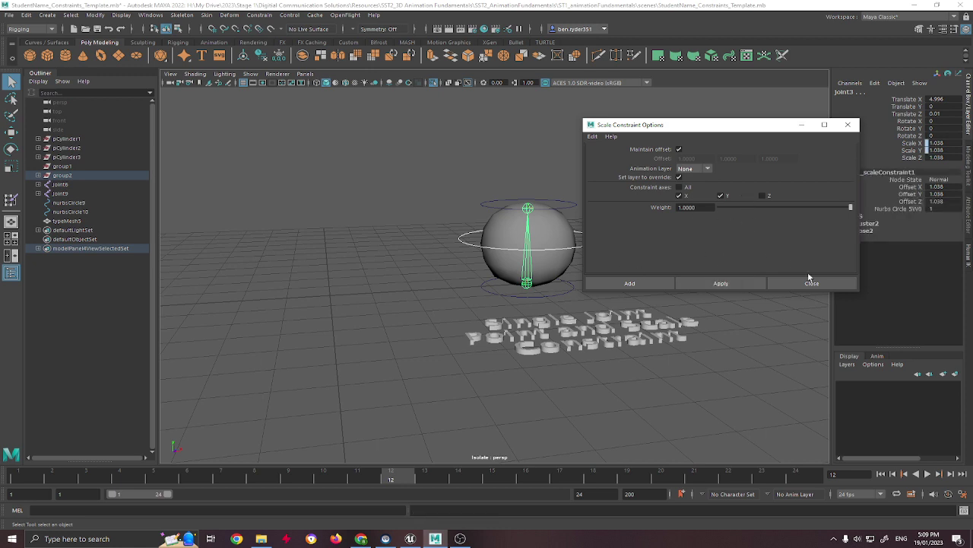
click(806, 283)
Test the scale constraint by scaling up the middle circle and root joint to about 1.24, undo it and clear the selection.
key(r)
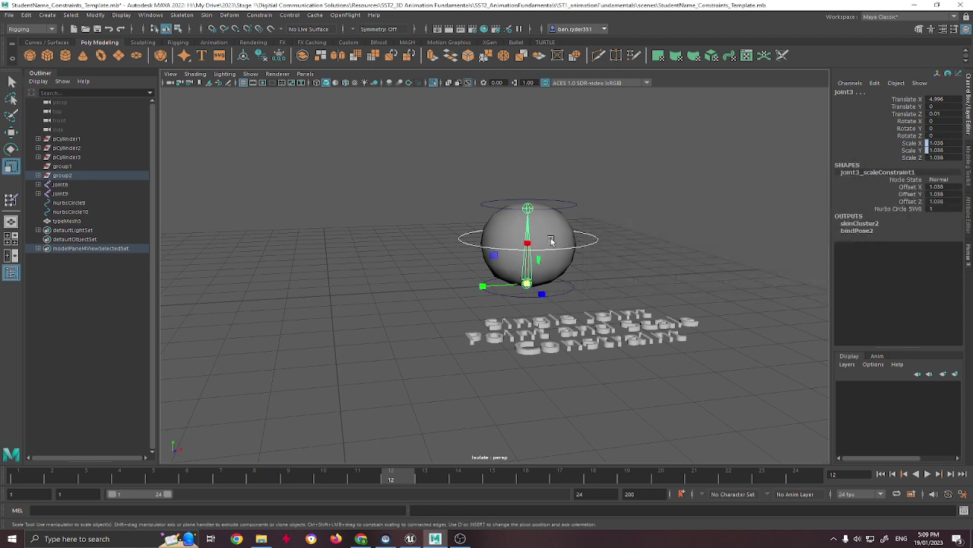
drag(526, 283, 547, 273)
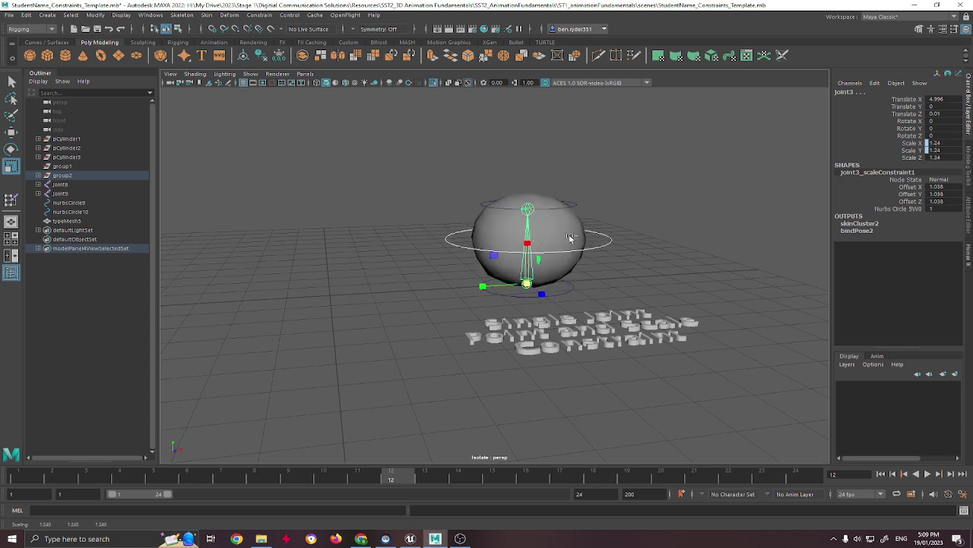
key(ctrl+z)
key(q)
click(549, 207)
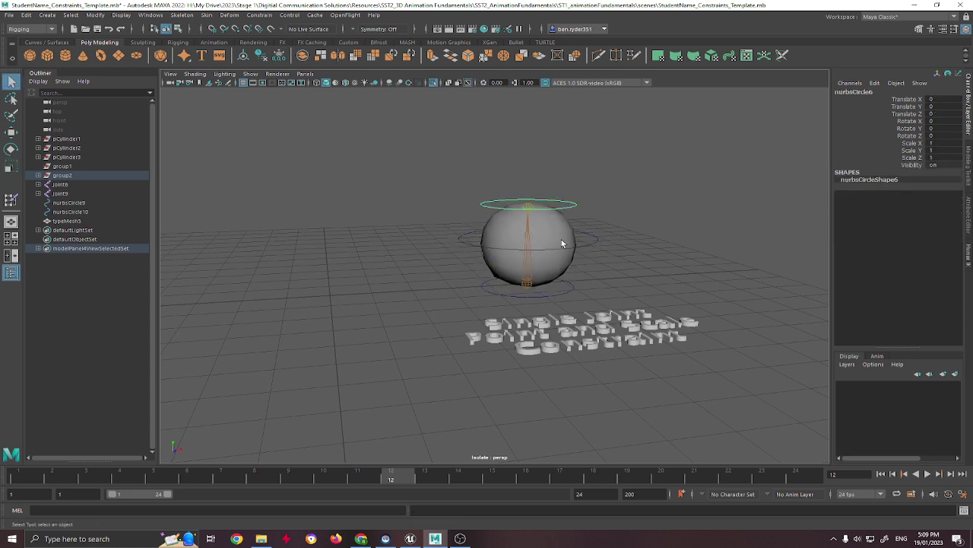
key(r)
click(587, 246)
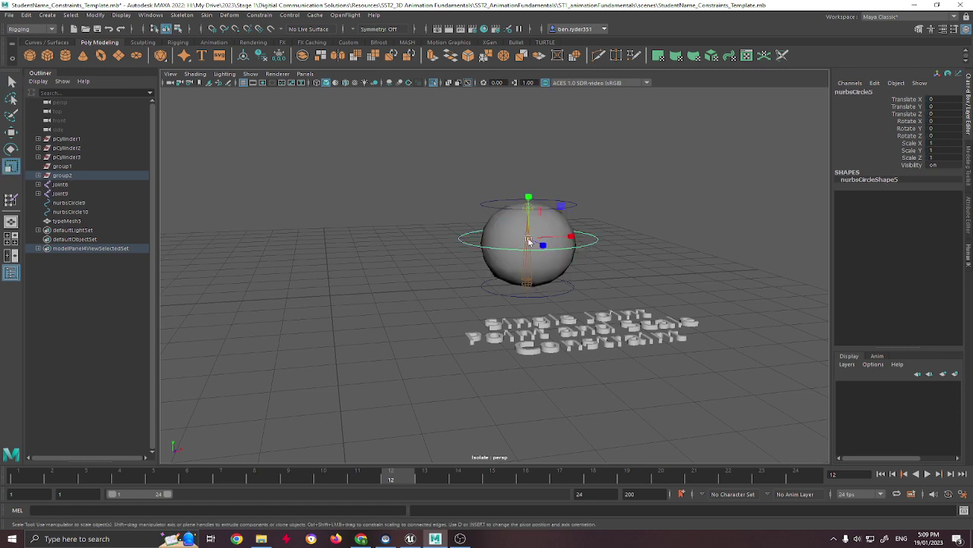
key(q)
click(659, 204)
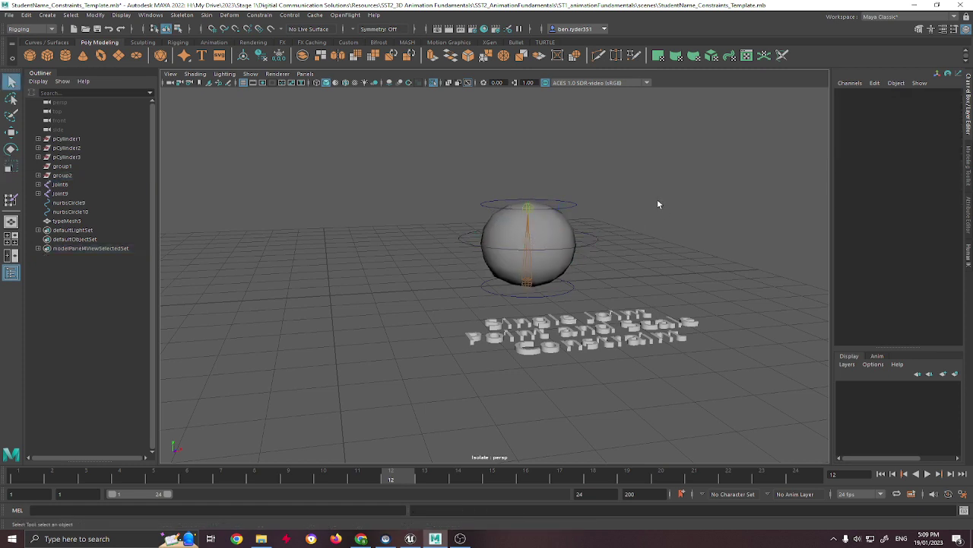
Reset the viewport isolation with nothing selected to hide the sphere rig, leaving an empty grid to work on.
alt+drag(659, 204, 620, 215)
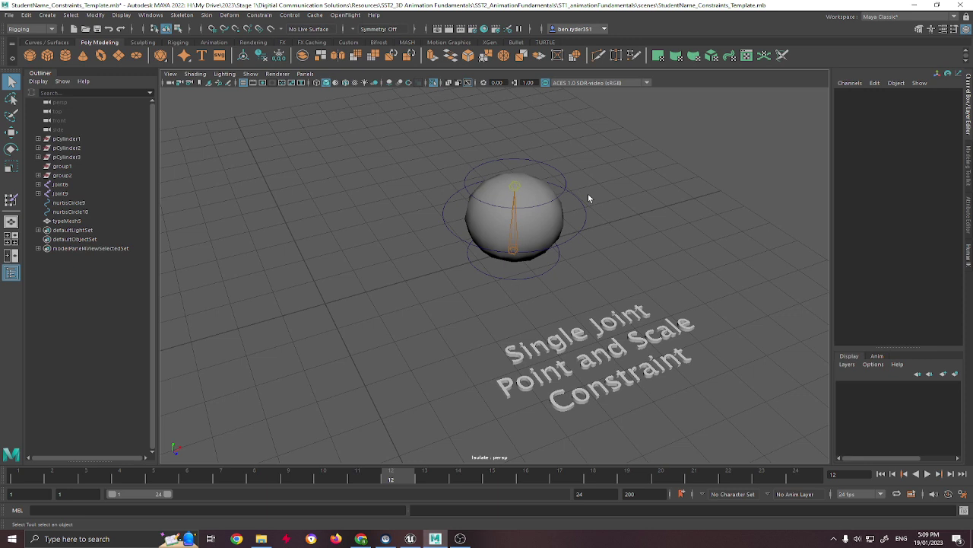
key(w)
key(ctrl+1)
key(ctrl+1)
alt+middle_drag(487, 262, 563, 232)
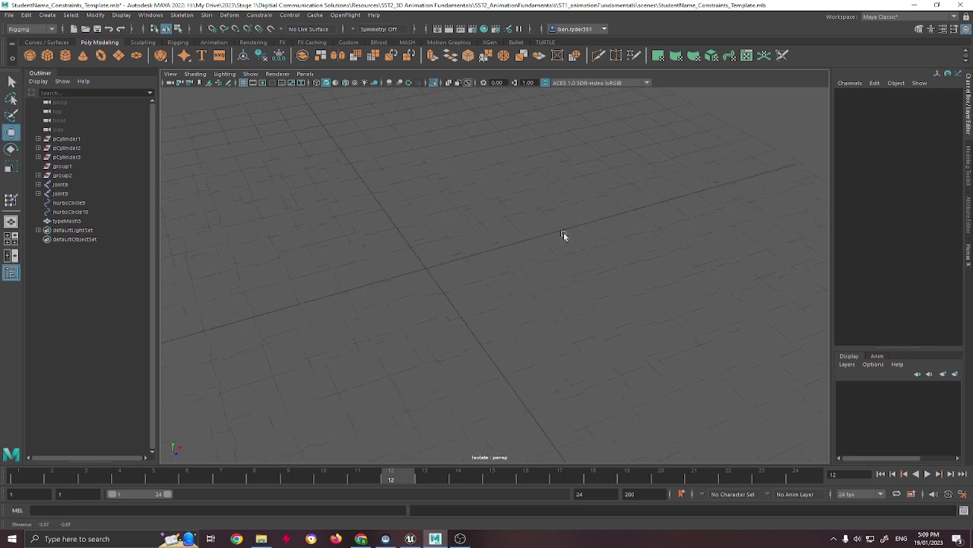
Create a polygon plane at the origin and scale it uniformly to about 11.62.
key(q)
click(119, 55)
key(r)
drag(430, 269, 478, 202)
key(q)
key(w)
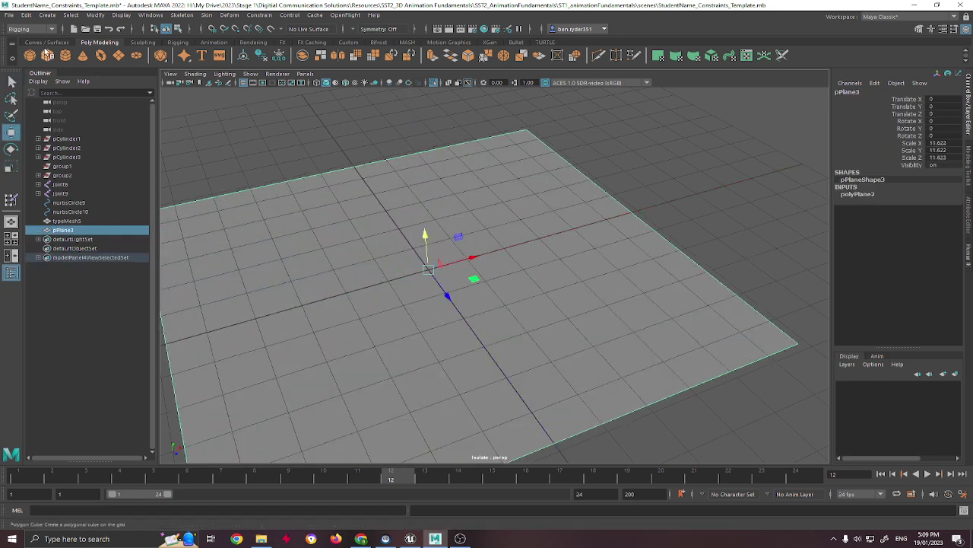
Create a polygon cube at the plane's centre and raise it onto the plane.
click(46, 56)
drag(426, 255, 428, 223)
key(r)
key(w)
key(r)
key(w)
key(q)
Delete the history and freeze the transformations of the plane and the cube.
drag(655, 167, 393, 331)
click(262, 56)
click(281, 58)
Create a spot light and raise it above the cube to a height of about 3.3.
click(47, 15)
mouse_move(91, 65)
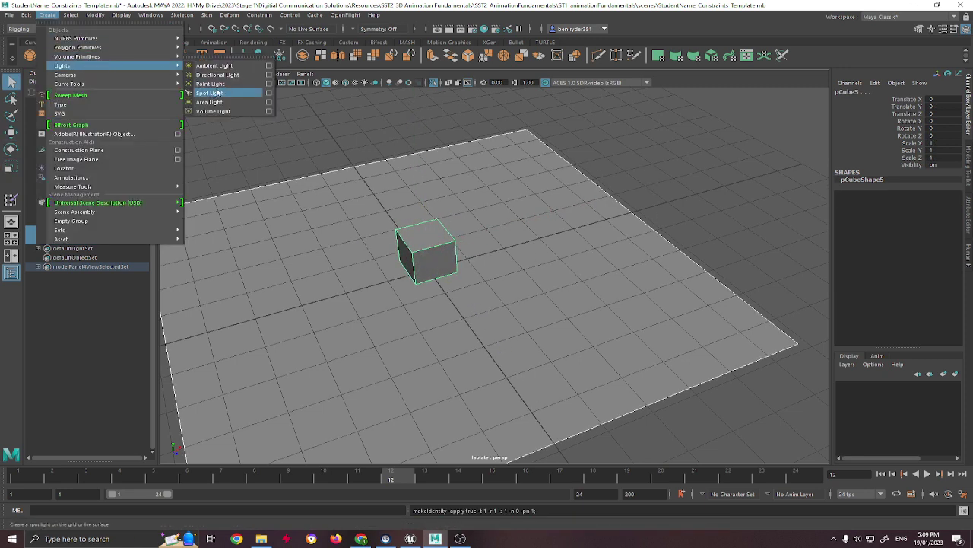
click(214, 93)
drag(431, 237, 434, 109)
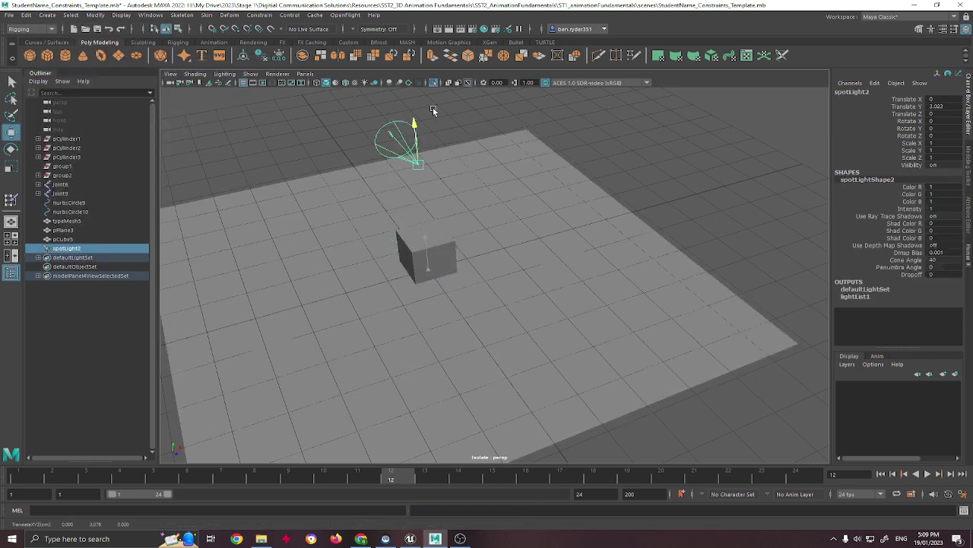
Set the spot light's X rotation to -90 and display scene lighting and shadows in the viewport.
click(942, 122)
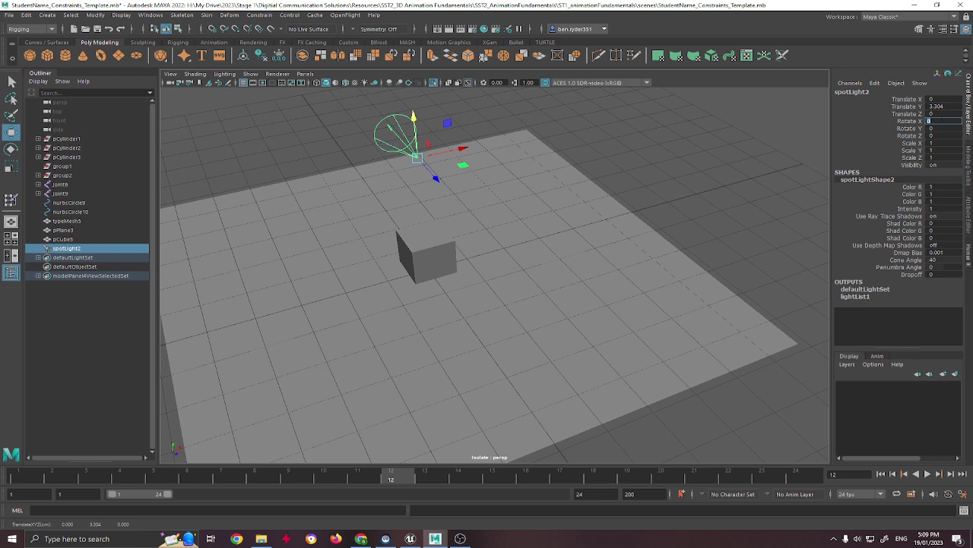
text(-90)
key(Return)
click(343, 93)
click(368, 82)
click(375, 82)
alt+middle_drag(499, 240, 532, 225)
Point-constrain the spot light to the cube with Maintain offset on and all axes constrained.
key(q)
click(465, 236)
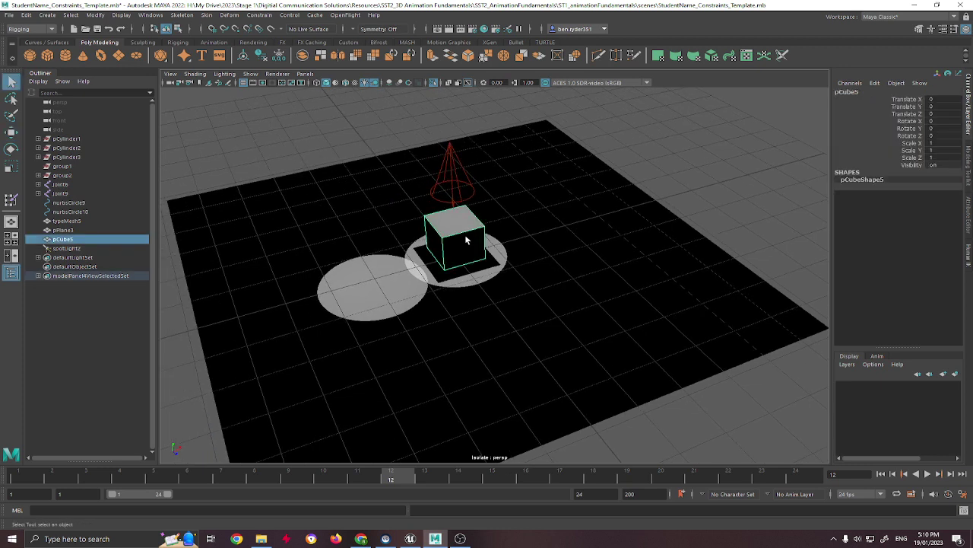
shift+click(450, 166)
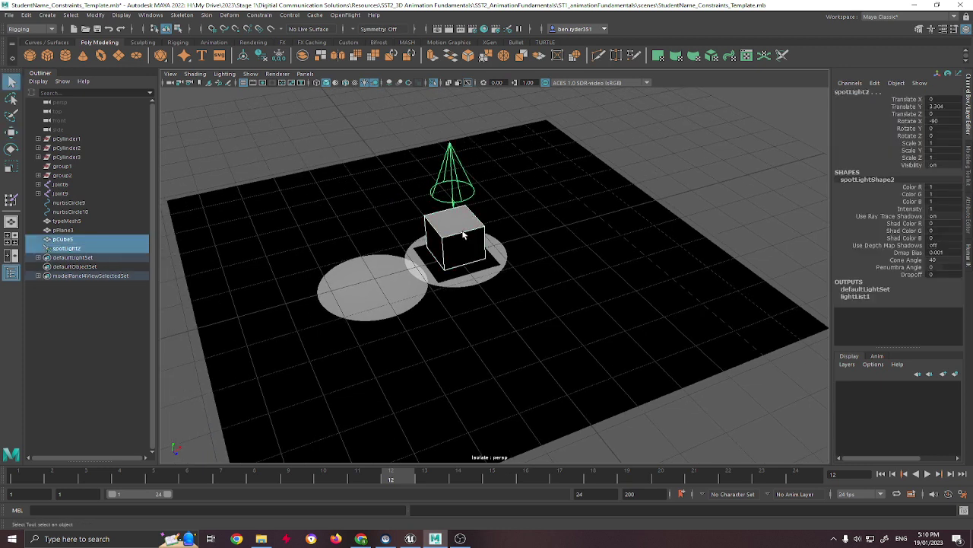
click(260, 15)
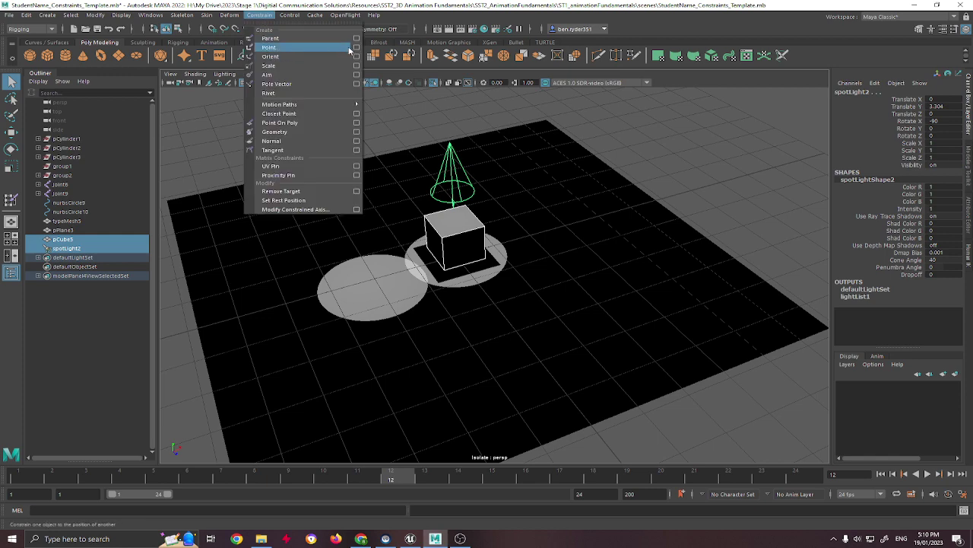
click(355, 47)
click(679, 149)
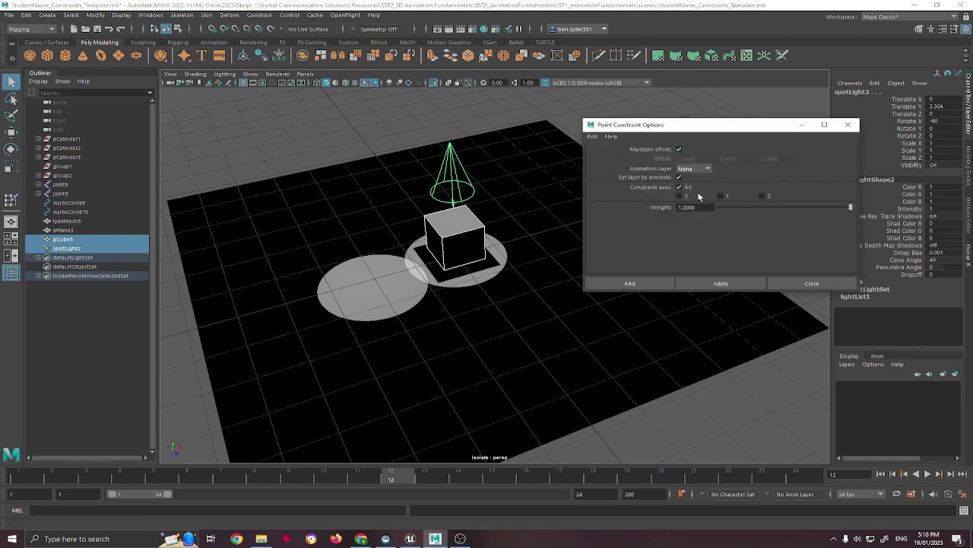
click(720, 282)
click(456, 183)
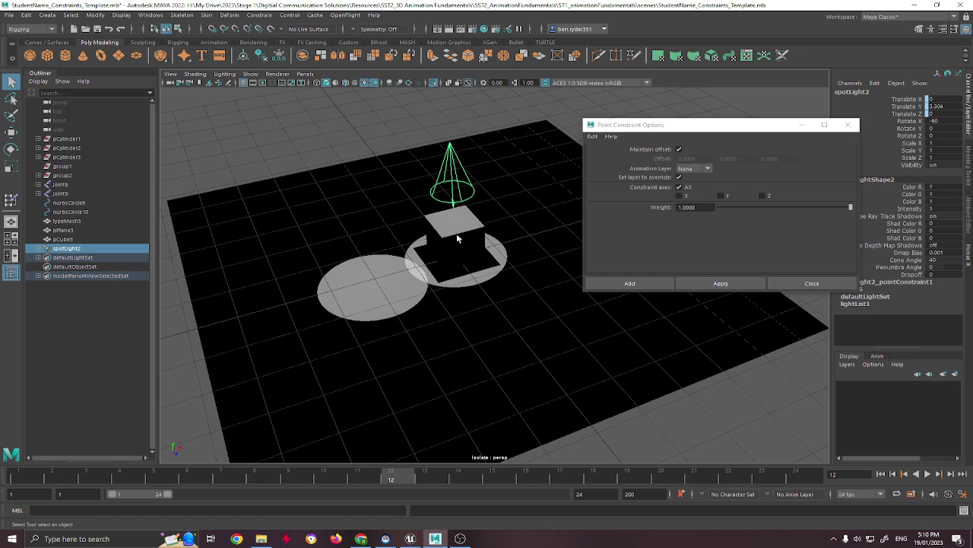
Orient-constrain the spot light to the cube with Maintain offset on and all axes constrained.
click(457, 238)
shift+click(454, 187)
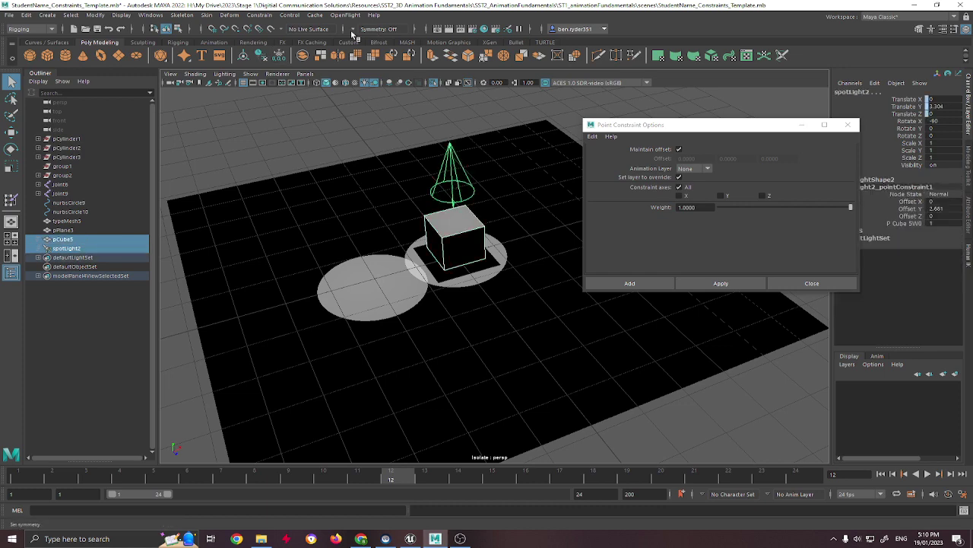
click(791, 282)
click(260, 15)
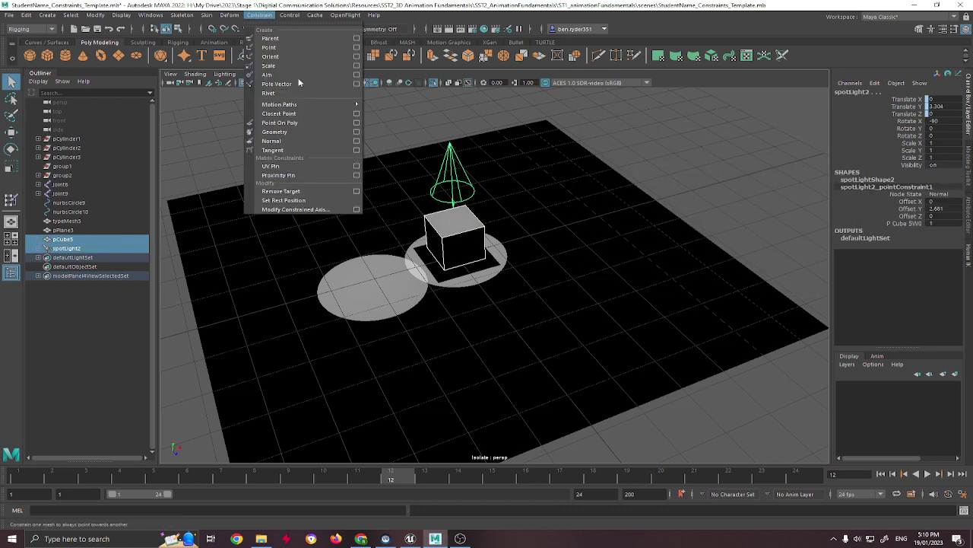
click(355, 57)
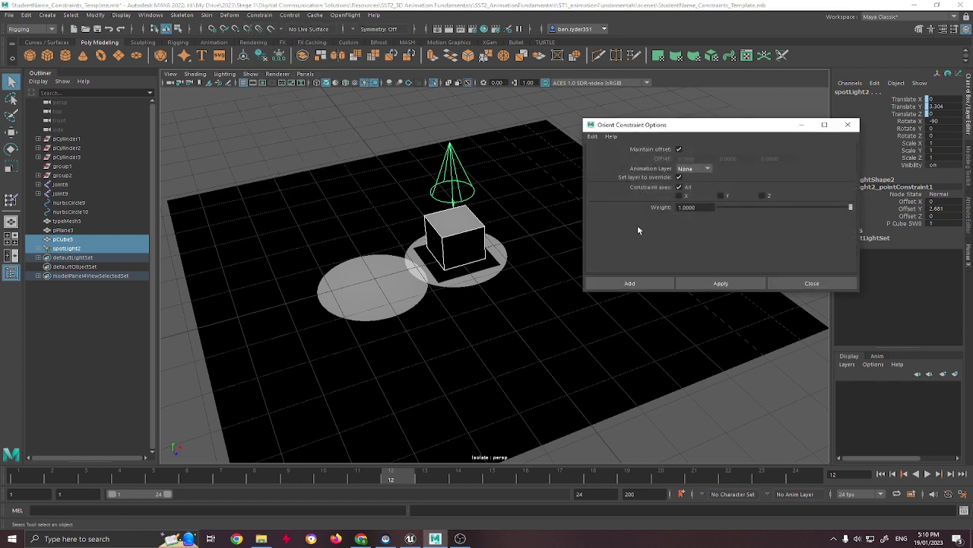
click(721, 283)
click(811, 283)
Move the cube across the plane to about 1.6 in X and rotate it to test the spot light's constraints.
key(w)
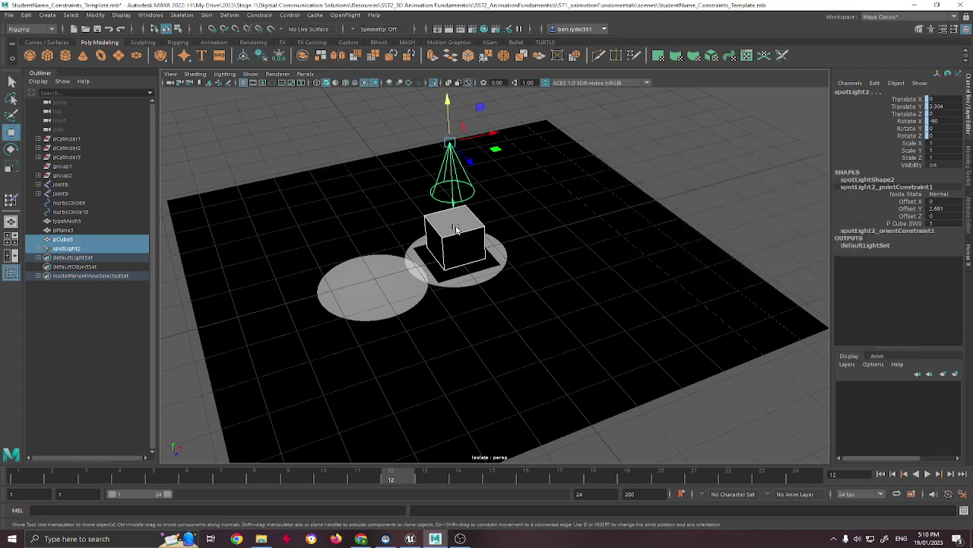
click(453, 258)
drag(493, 221, 539, 244)
key(e)
key(w)
key(e)
key(w)
Undo the whole spot light demonstration, back to before the plane, cube and light were created.
key(ctrl+z)
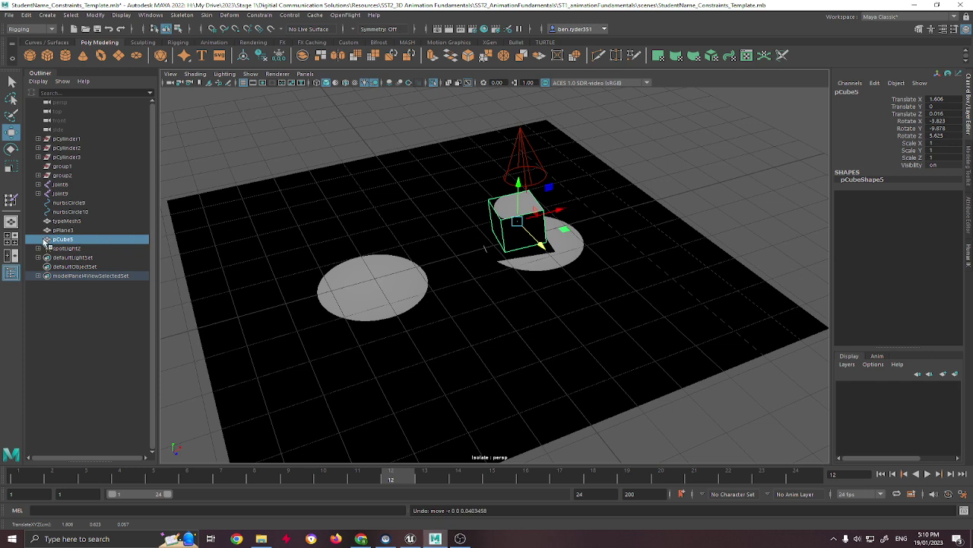
key(ctrl+z)
key(ctrl+z)
key(ctrl+z)
key(ctrl+z)
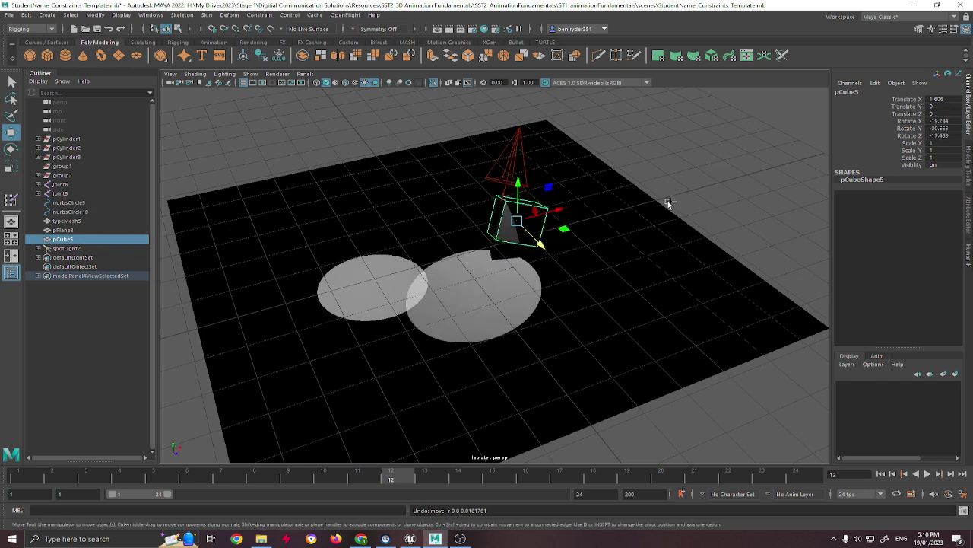
key(q)
key(ctrl+z)
key(ctrl+z)
key(ctrl+z)
key(ctrl+z)
key(ctrl+z)
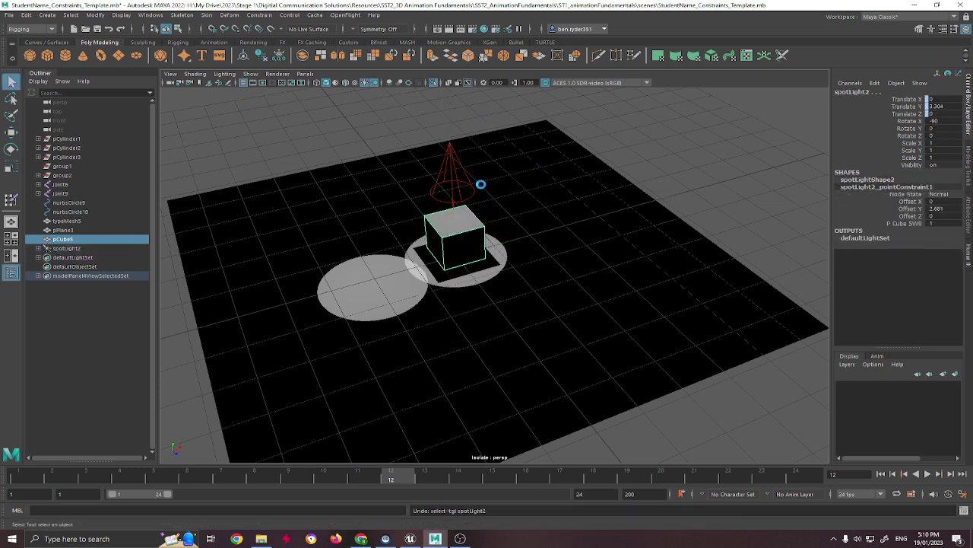
key(ctrl+z)
key(ctrl+z)
key(ctrl+z)
key(ctrl+z)
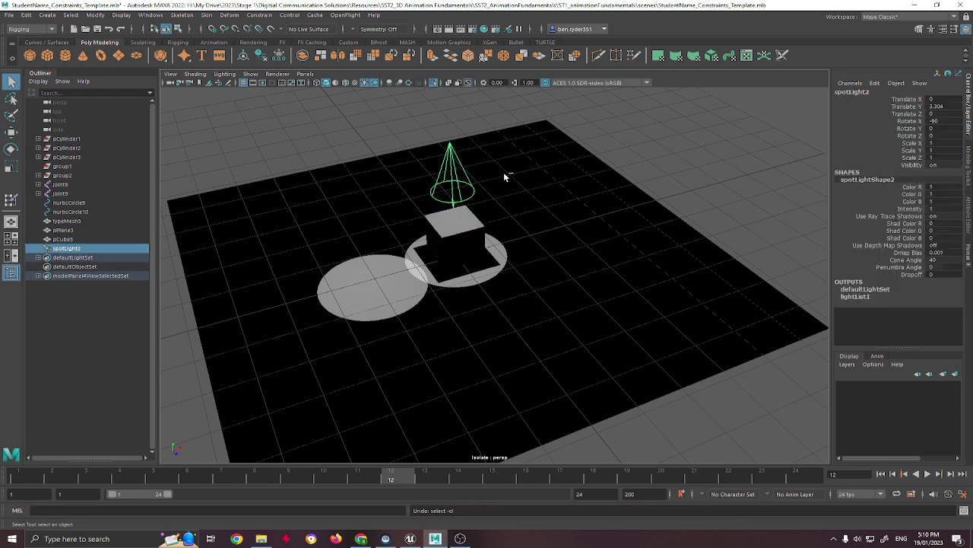
key(ctrl+z)
key(ctrl+z)
key(ctrl+z)
key(ctrl+z)
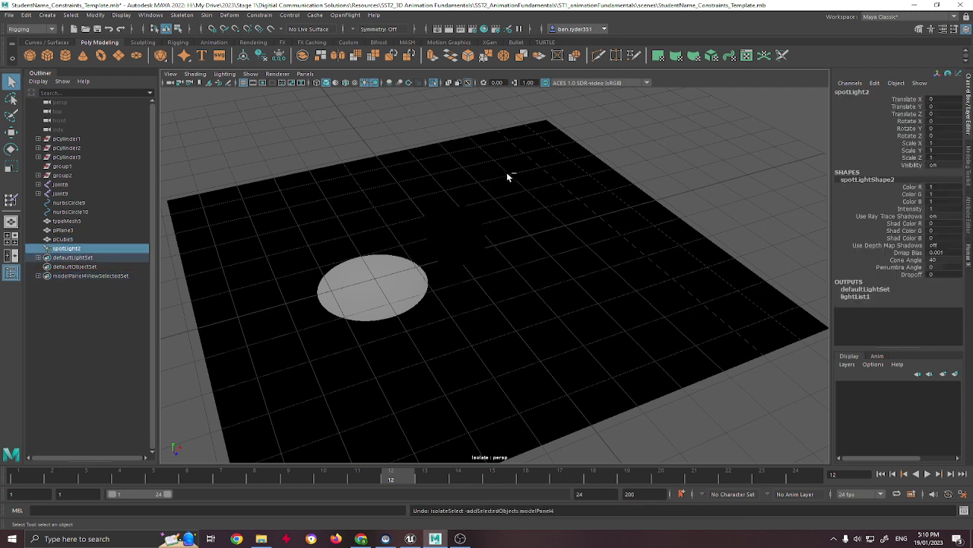
key(ctrl+z)
key(ctrl+z)
key(ctrl+z)
key(ctrl+z)
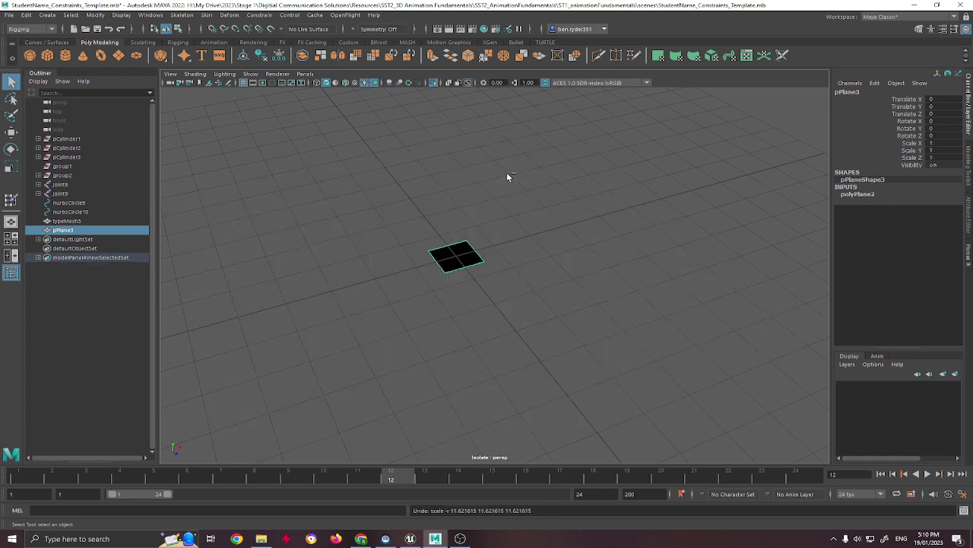
key(ctrl+z)
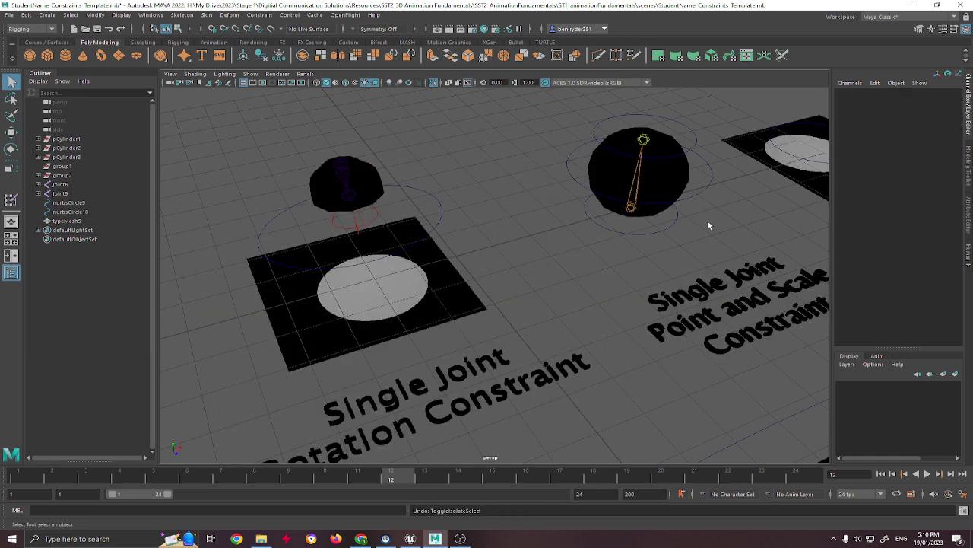
Return the viewport to default lighting and examine the Single Joint Aim Constraint and Multiple Joints Point and Aim Constraint examples.
click(367, 81)
alt+middle_drag(692, 217, 464, 262)
click(660, 291)
alt+drag(762, 195, 760, 203)
alt+middle_drag(760, 203, 730, 229)
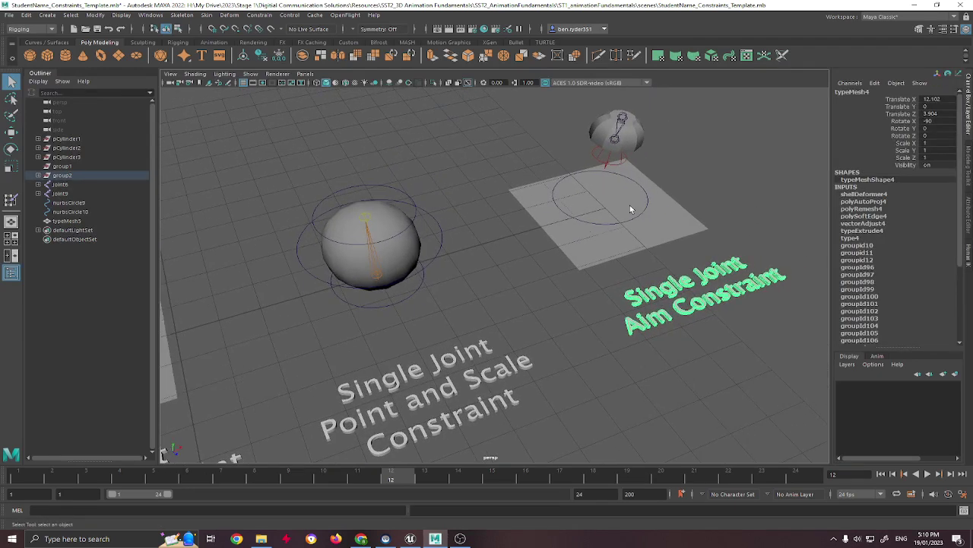
scroll(425, 286, down, 9)
scroll(439, 340, up, 5)
alt+middle_drag(437, 346, 504, 238)
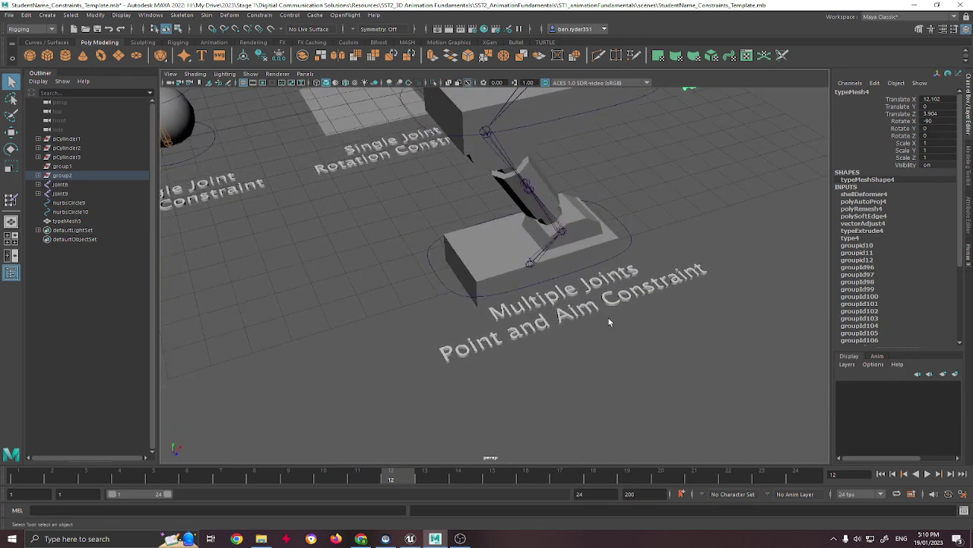
alt+drag(614, 319, 651, 258)
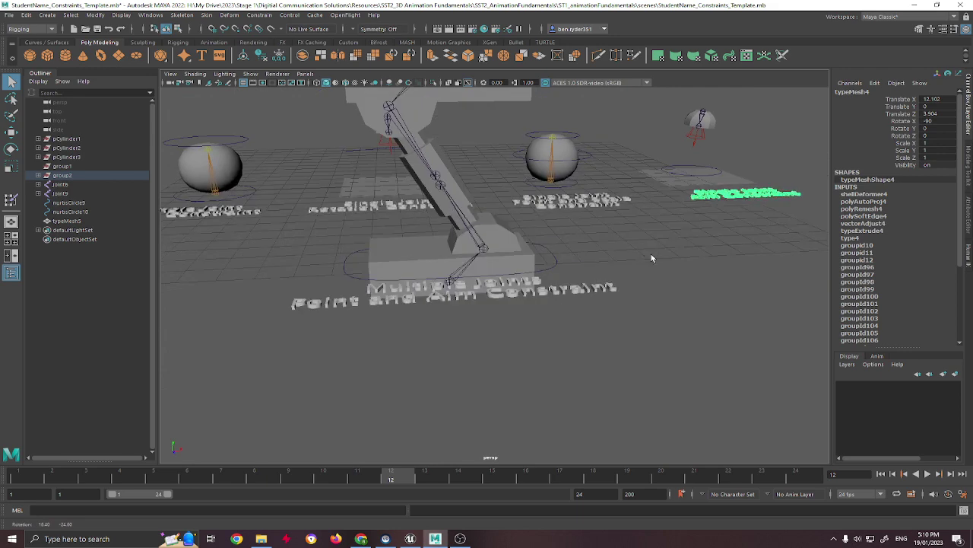